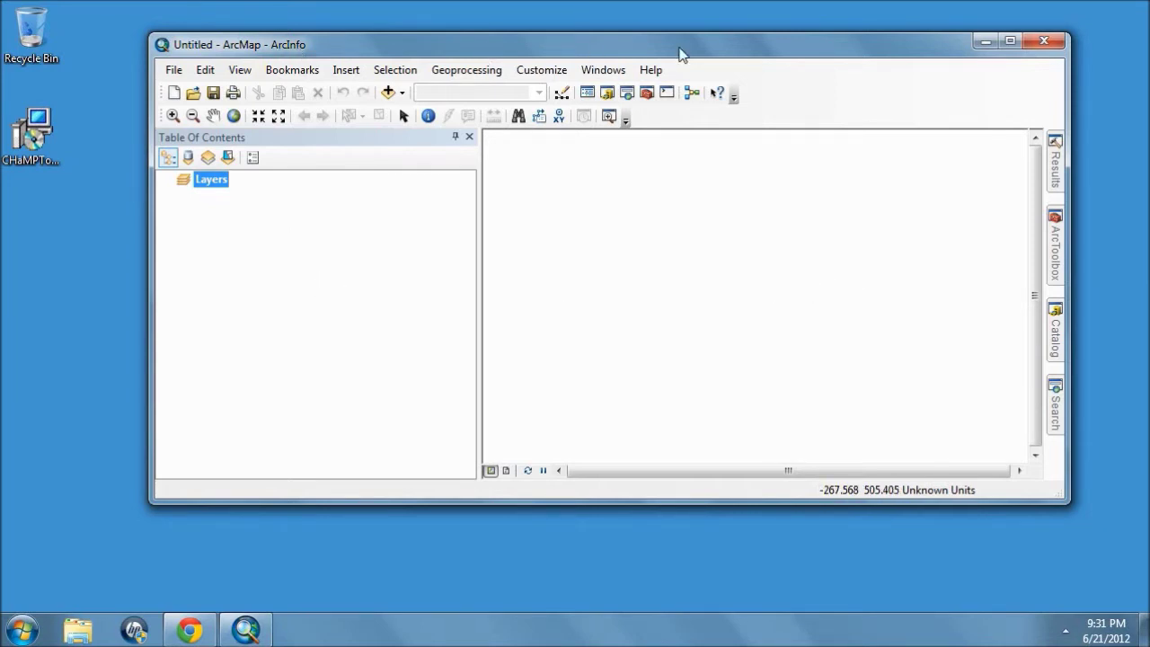
Step: Check the ArcMap version, service pack and license type in the program's About information
click(657, 73)
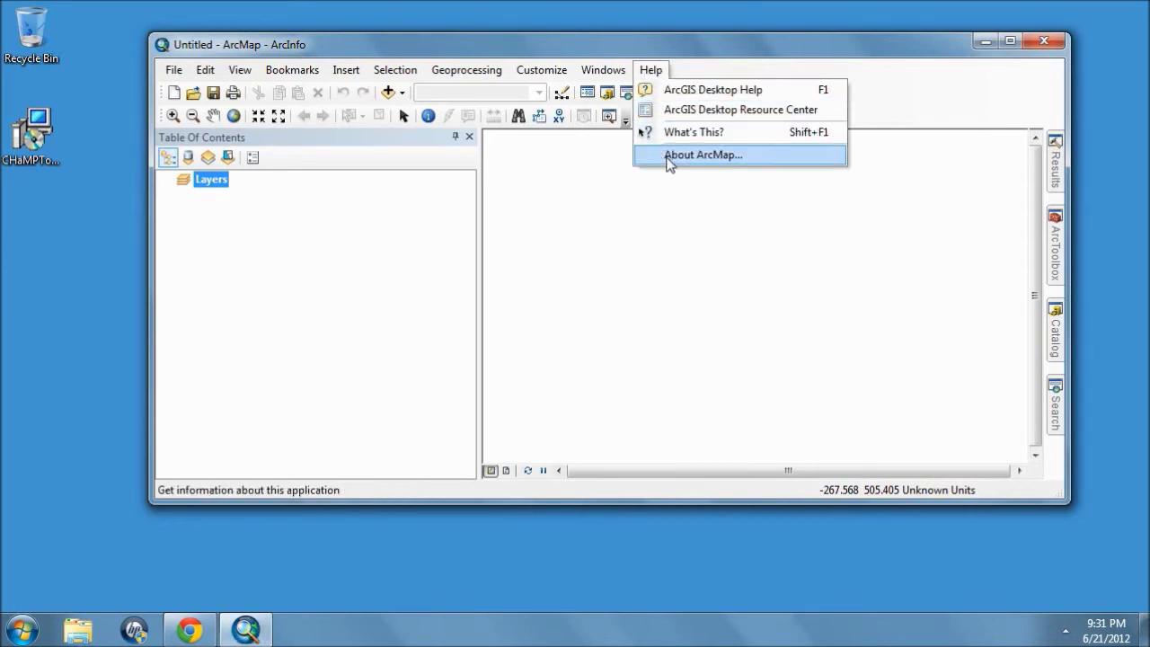
click(667, 155)
drag(589, 149, 617, 185)
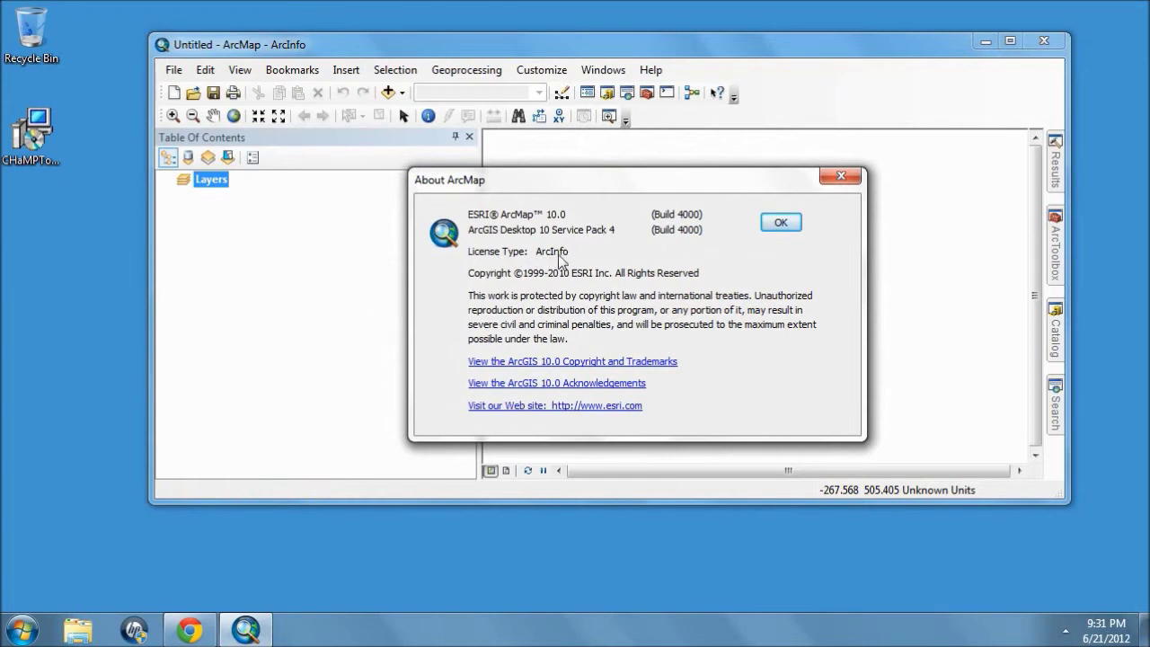
click(774, 222)
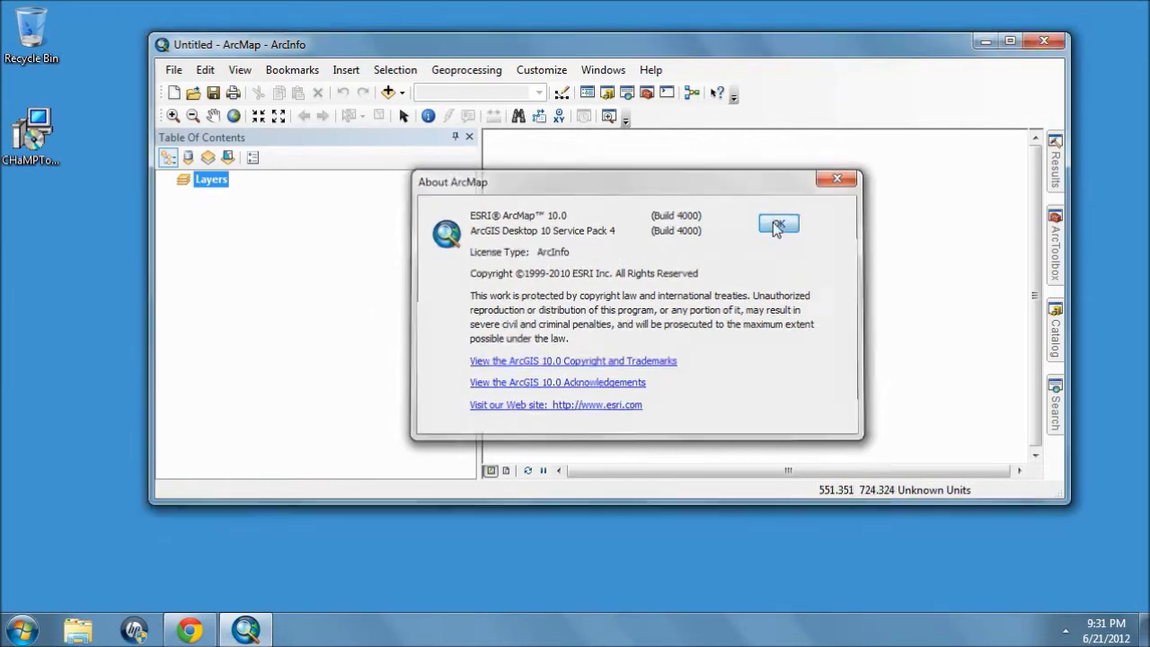
Step: Check that the 3D Analyst and Spatial Analyst extensions are enabled, and close ArcMap
click(523, 76)
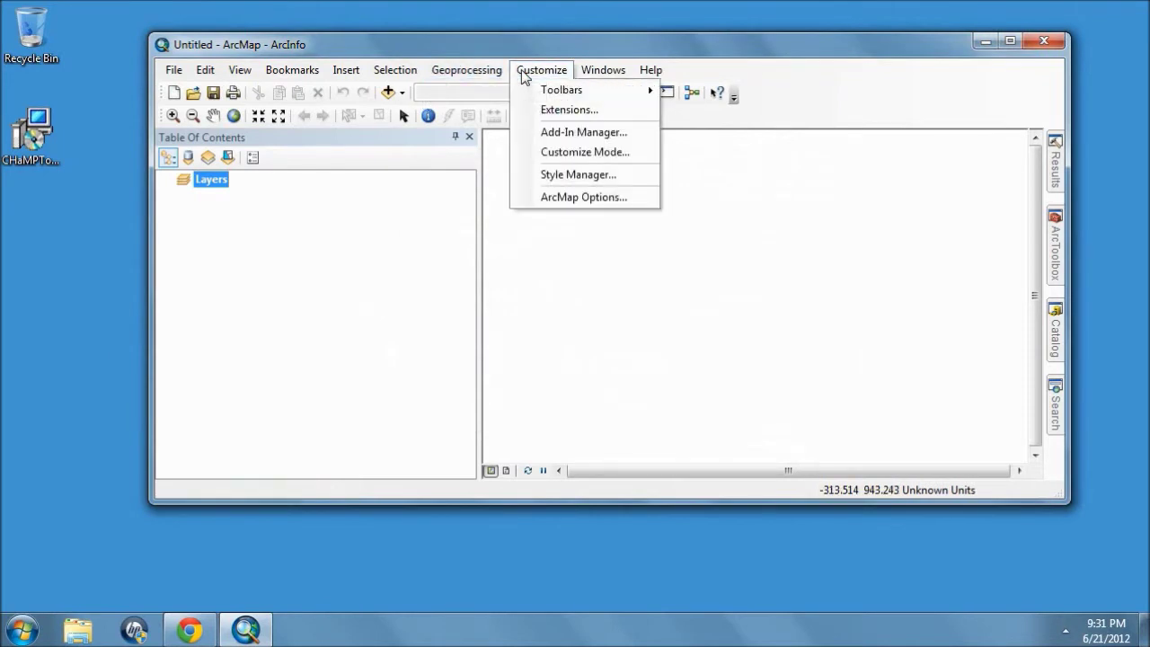
click(535, 109)
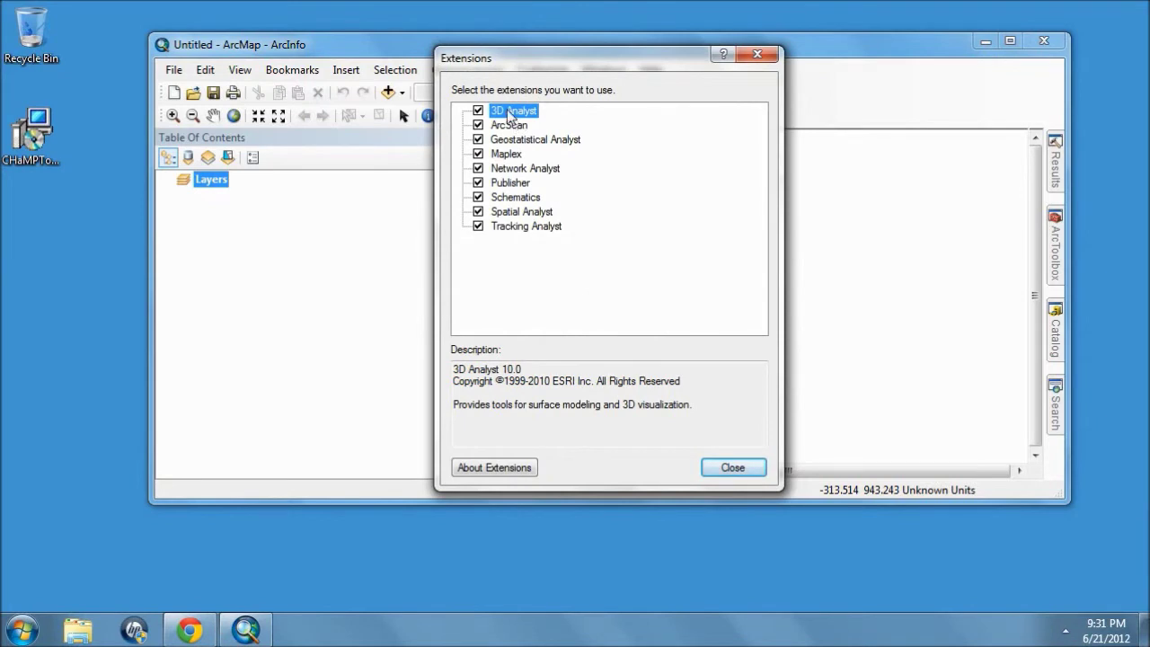
click(514, 211)
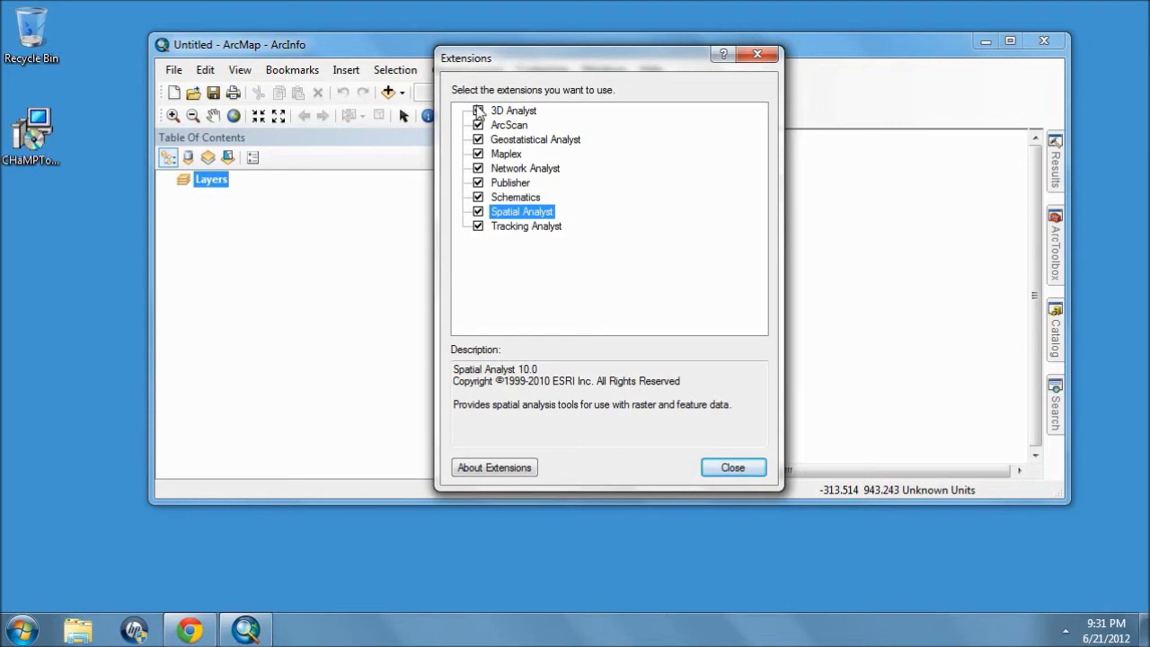
click(724, 467)
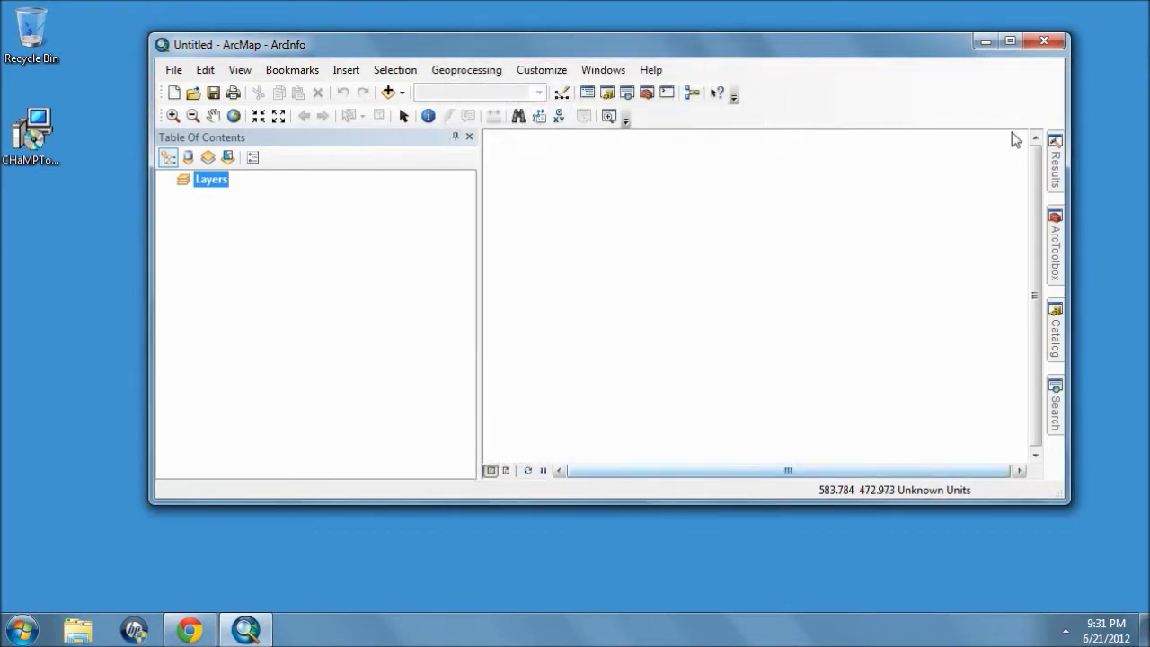
click(1042, 41)
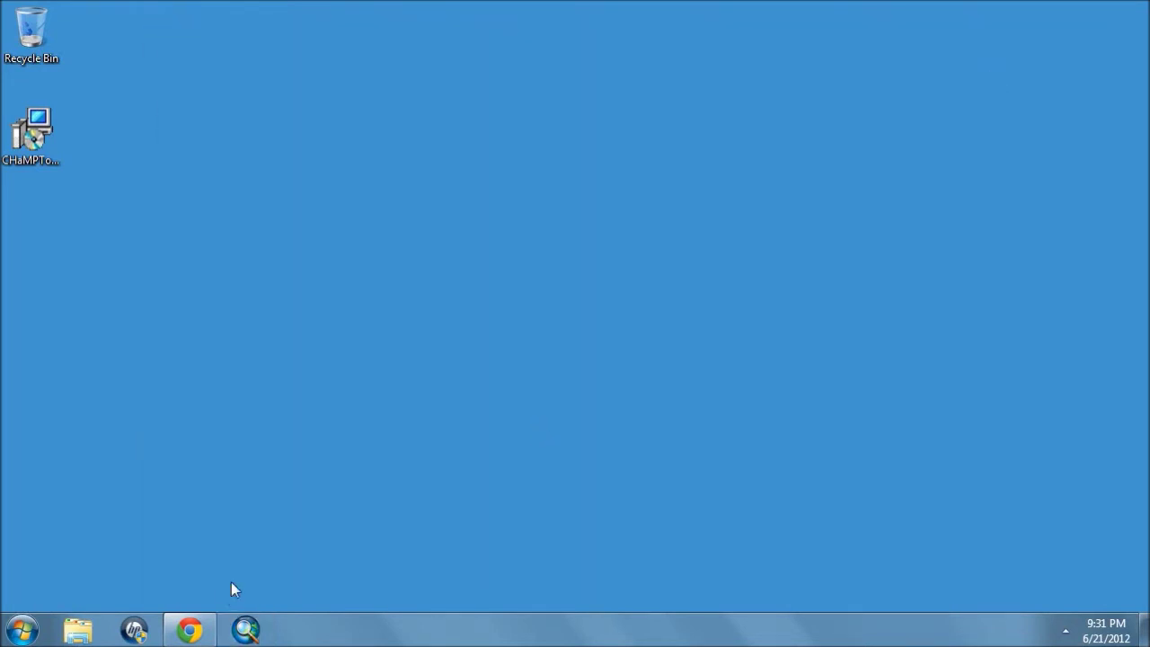
Step: Review the CHaMP installation requirements in Chrome and look for Microsoft .NET Framework 4 among the installed Windows programs
click(190, 629)
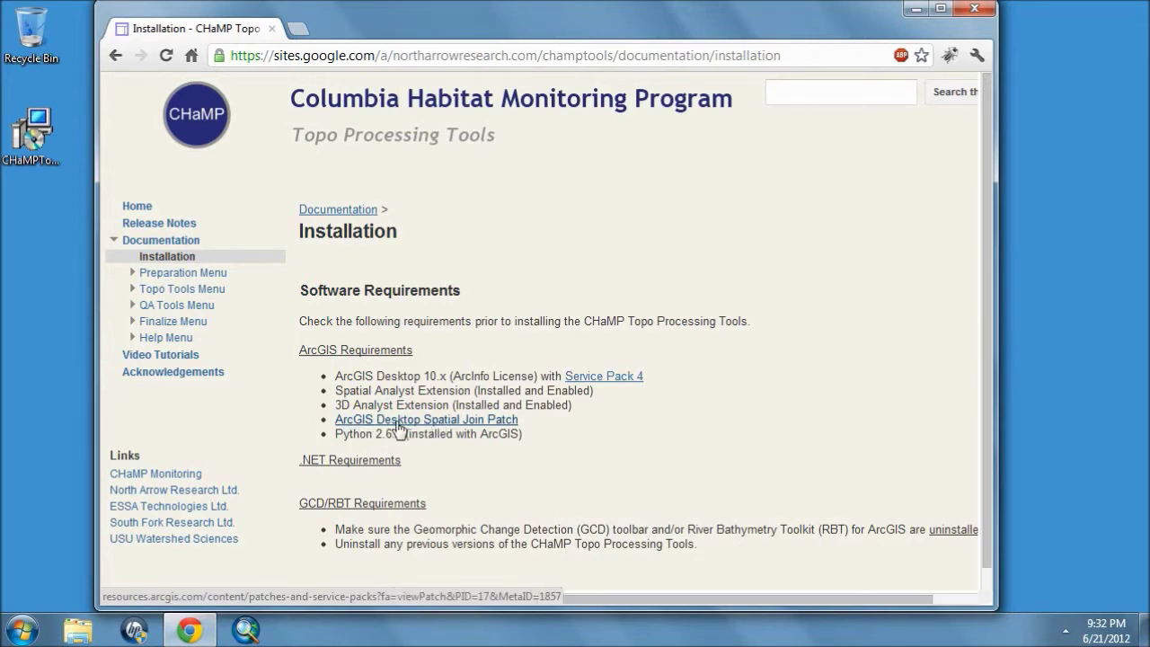
click(18, 632)
click(57, 582)
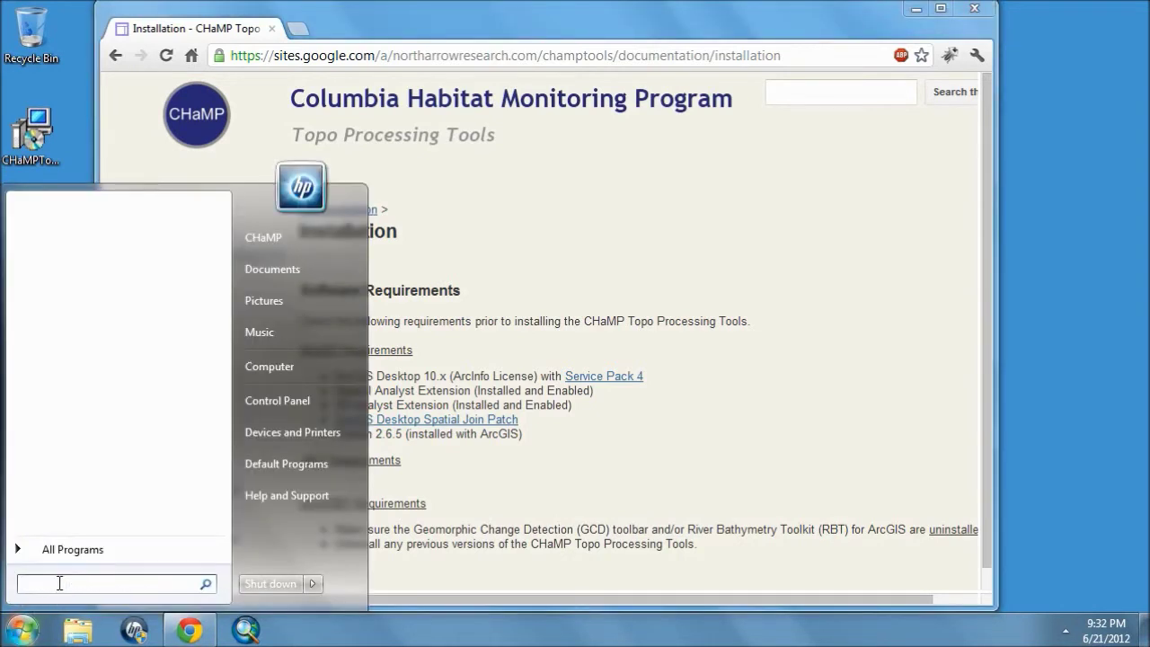
text(add remove)
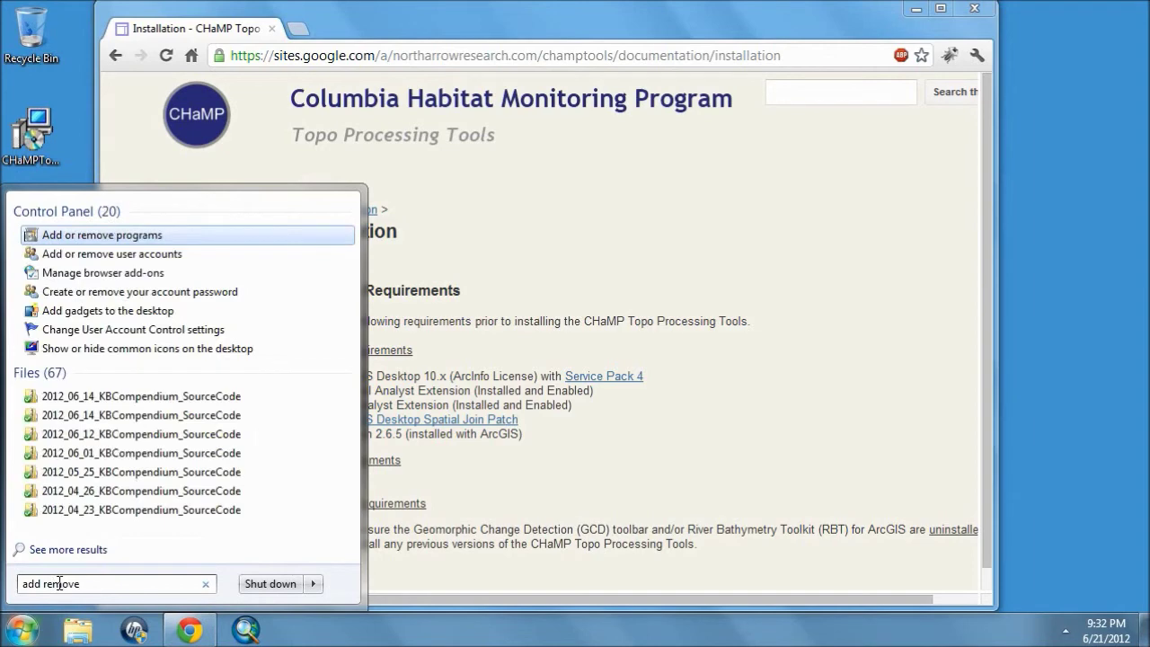
click(101, 235)
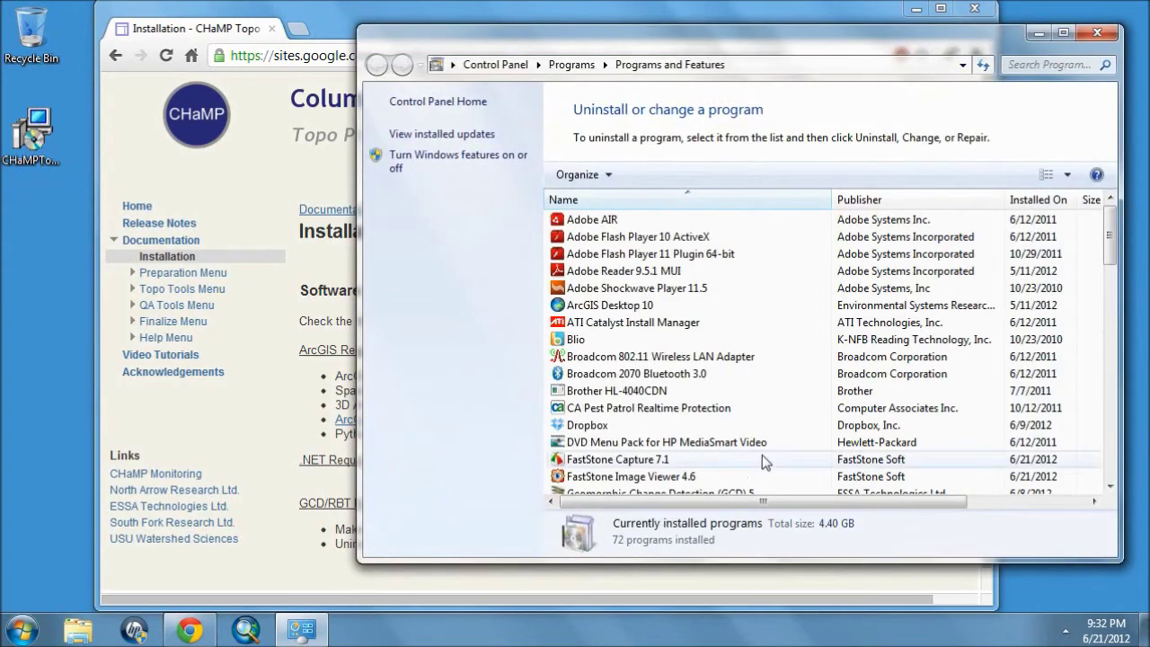
drag(1118, 254, 1117, 413)
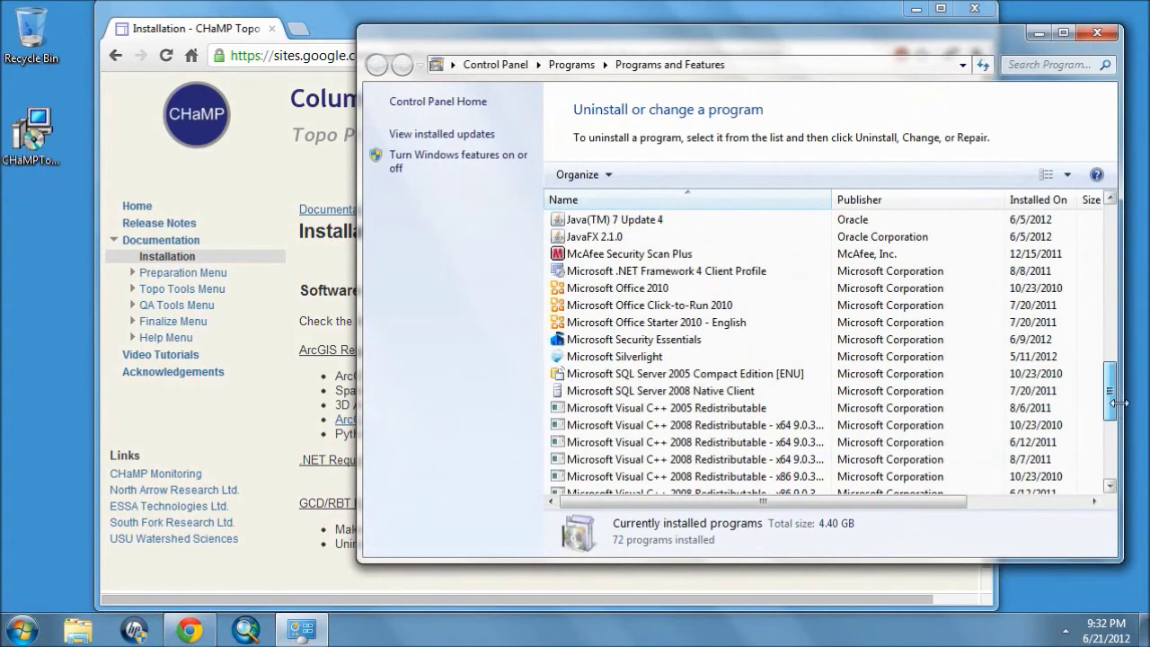
click(687, 270)
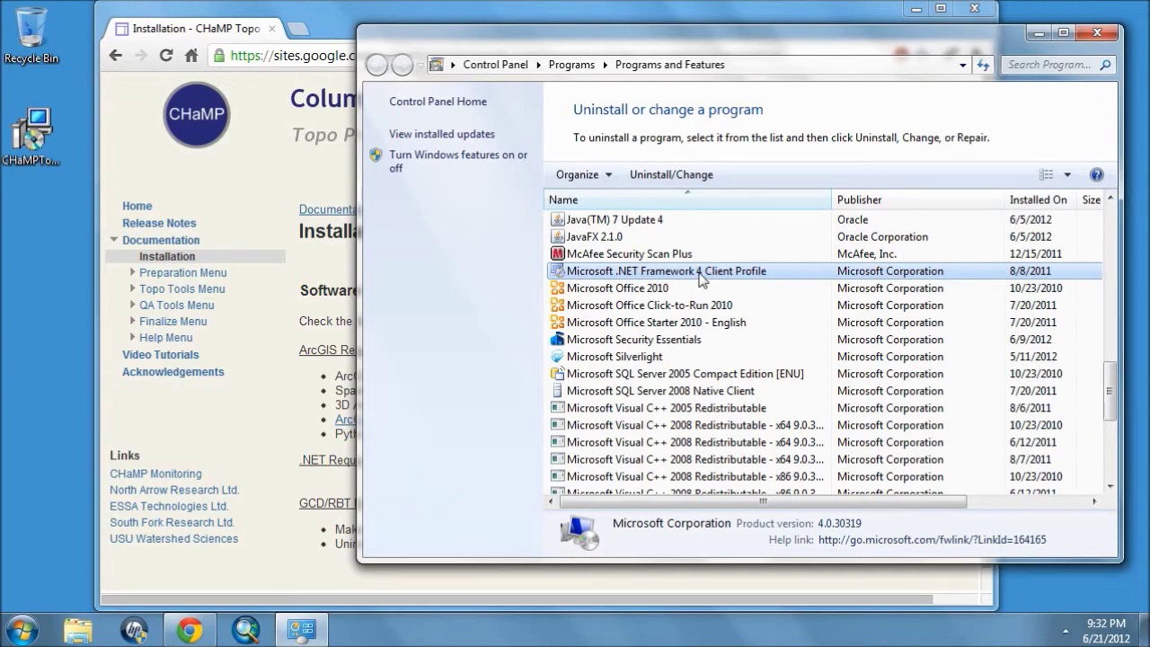
click(1101, 32)
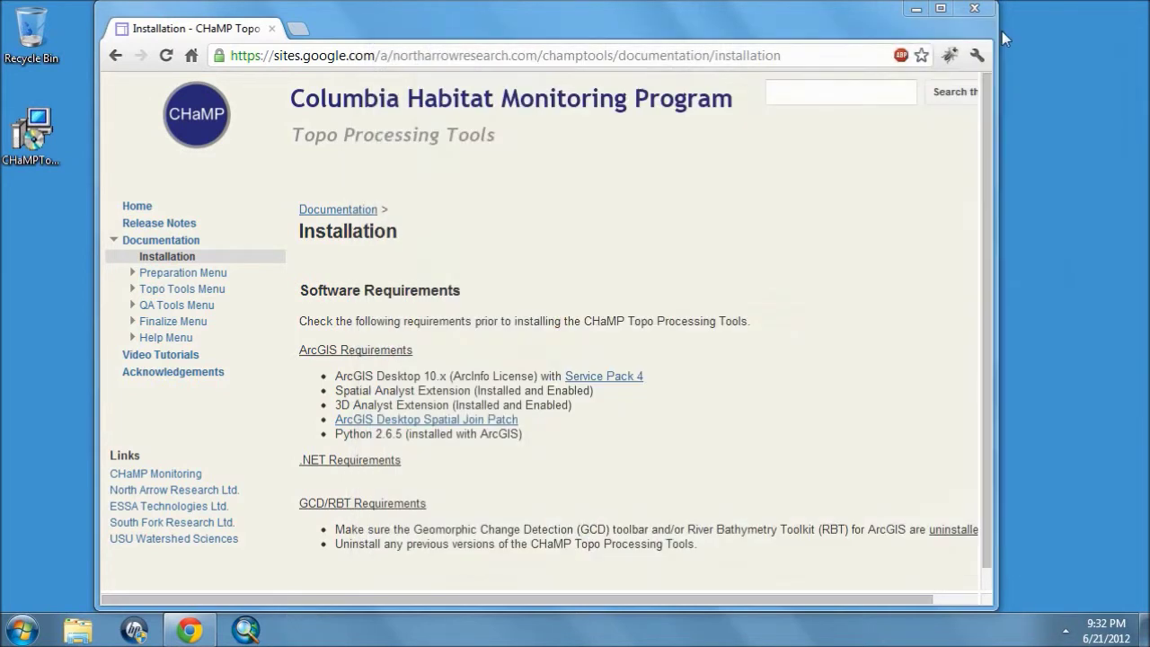
click(916, 9)
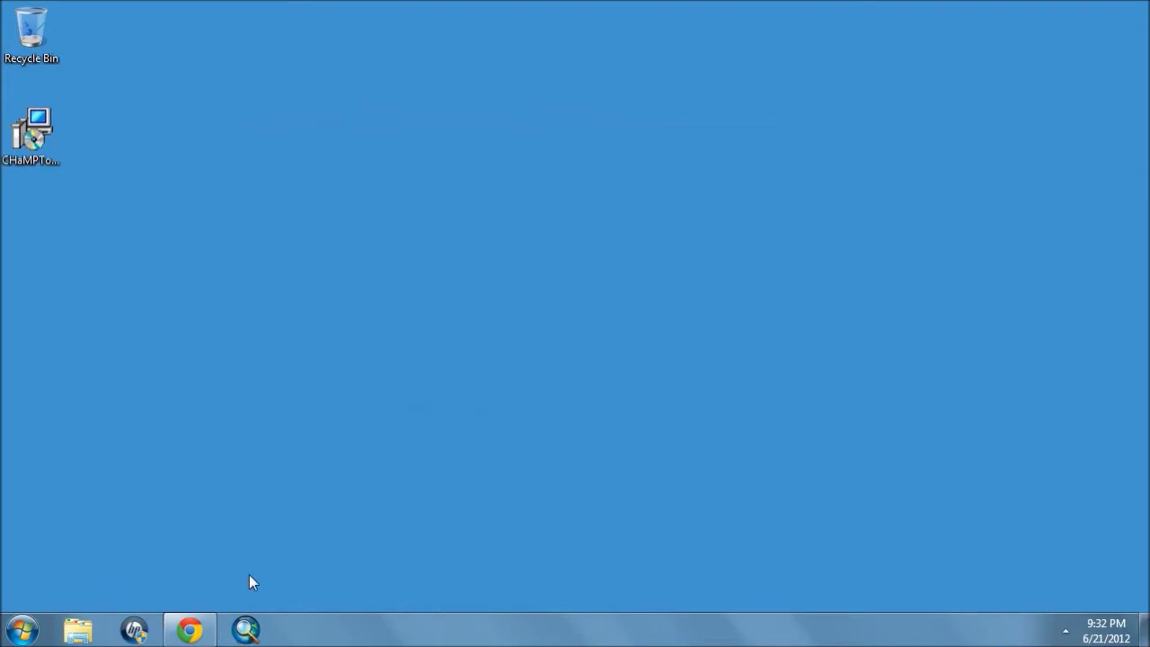
Step: Install CHaMP Topo Processing Tools from the CHaMPTopoInstaller_2_22_0 package on the desktop, keeping the default installation folder
drag(38, 138, 62, 162)
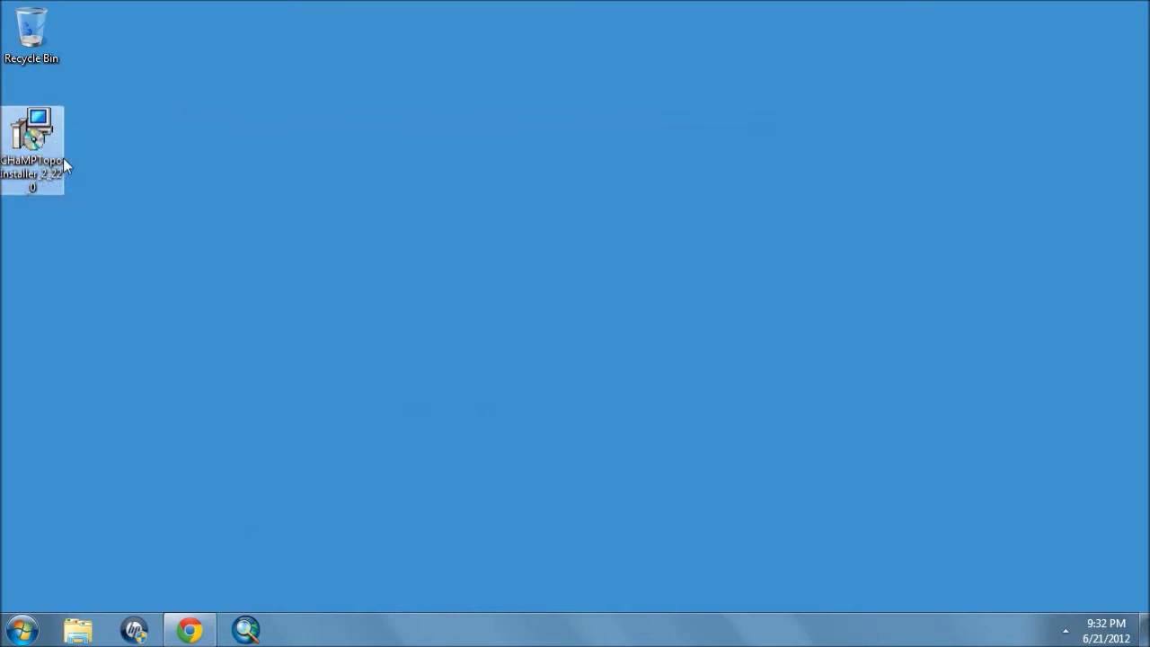
double_click(38, 135)
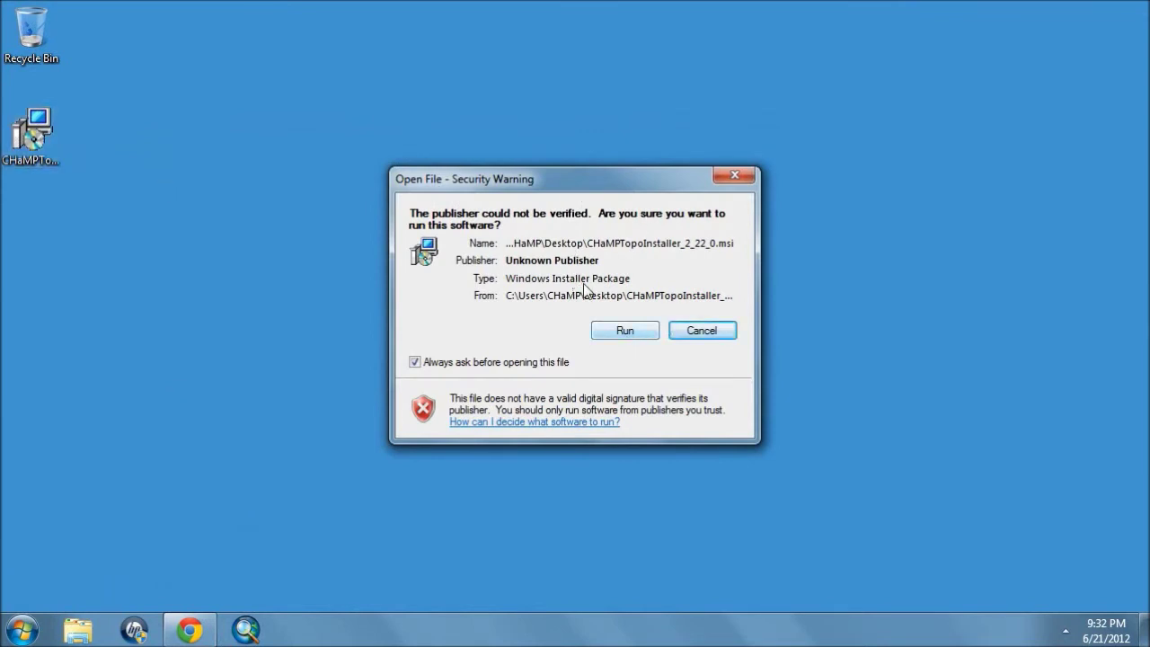
click(605, 330)
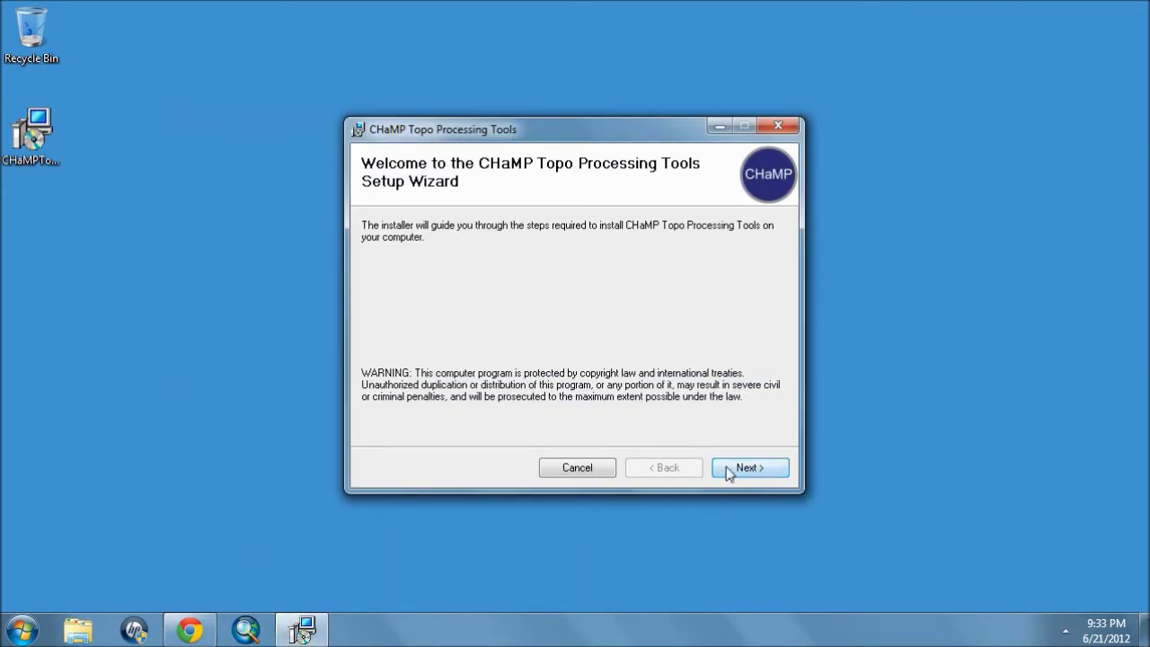
click(725, 469)
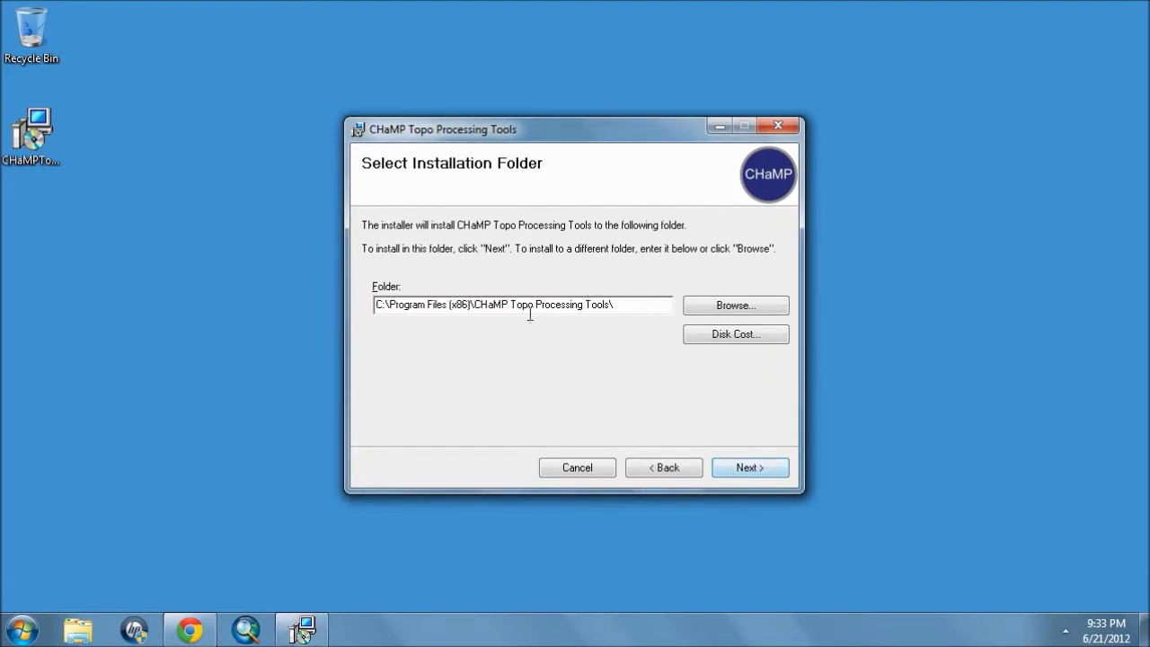
click(741, 469)
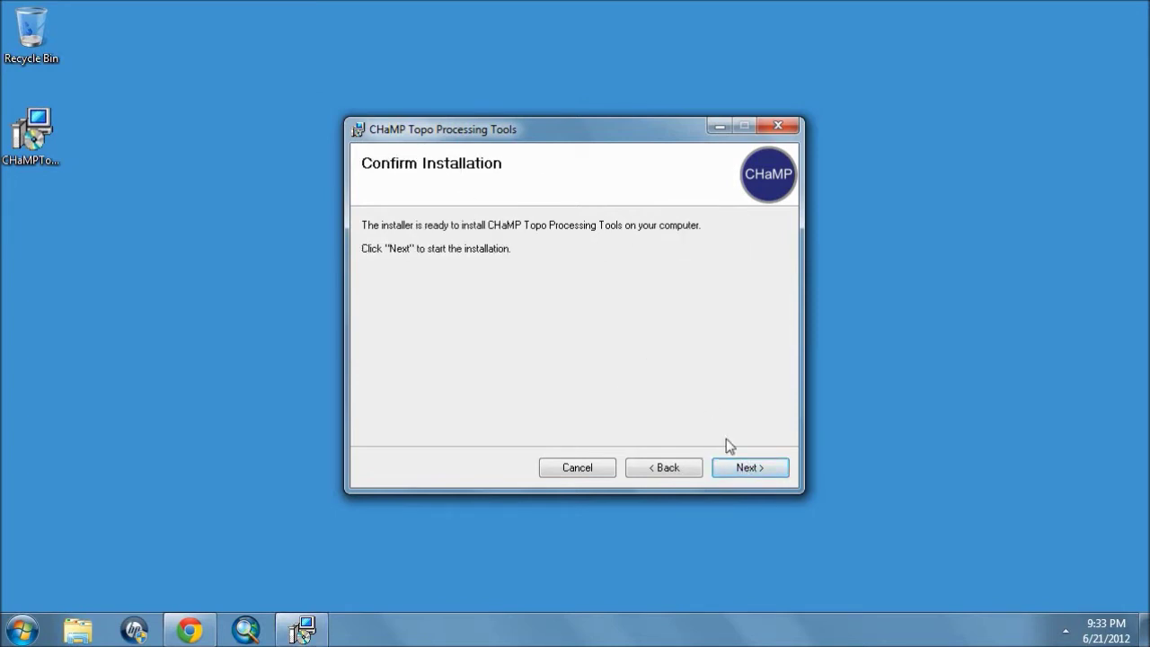
click(742, 467)
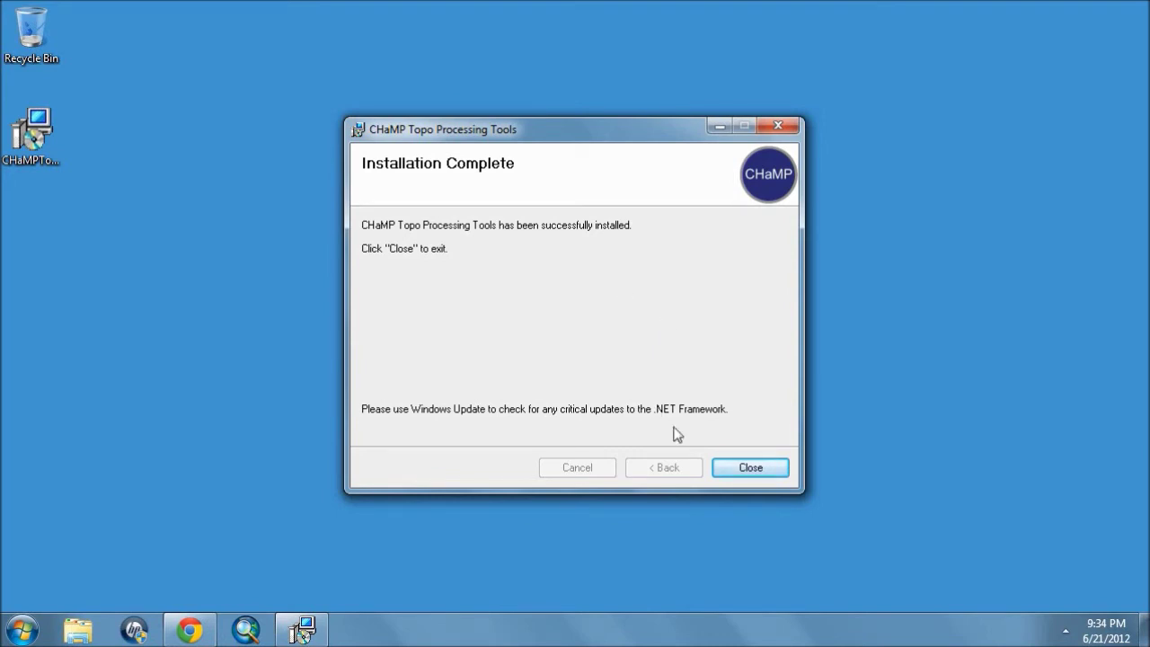
click(749, 468)
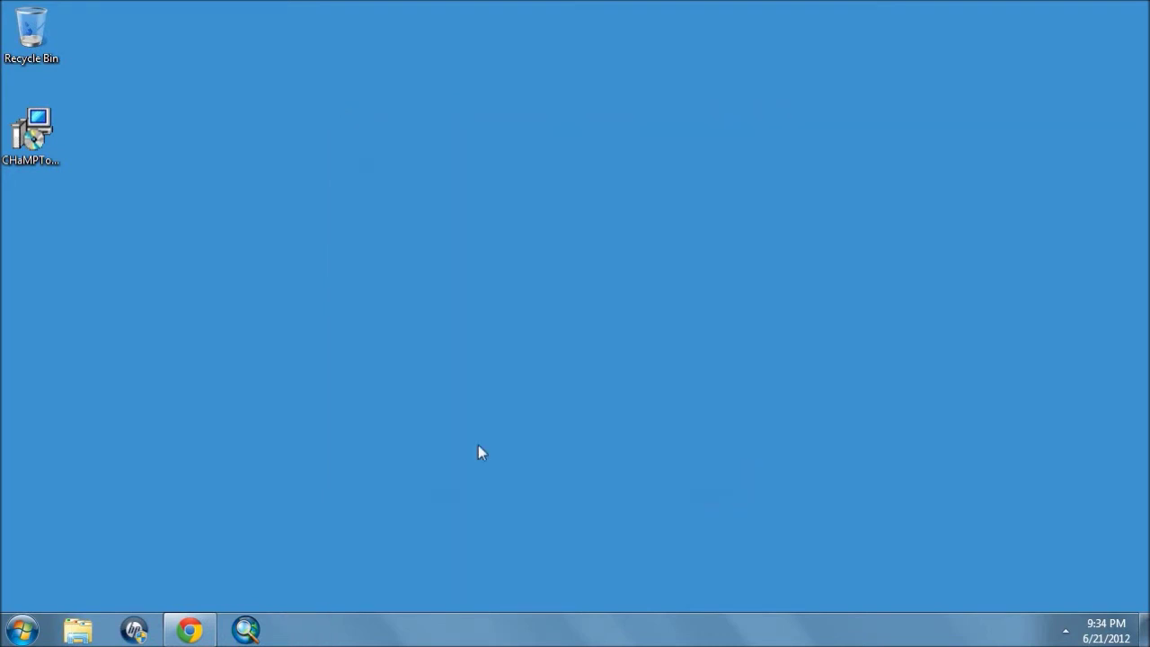
Step: Launch ArcMap, undock the CHaMP Topo Processing toolbar over the map area and hide it
click(245, 634)
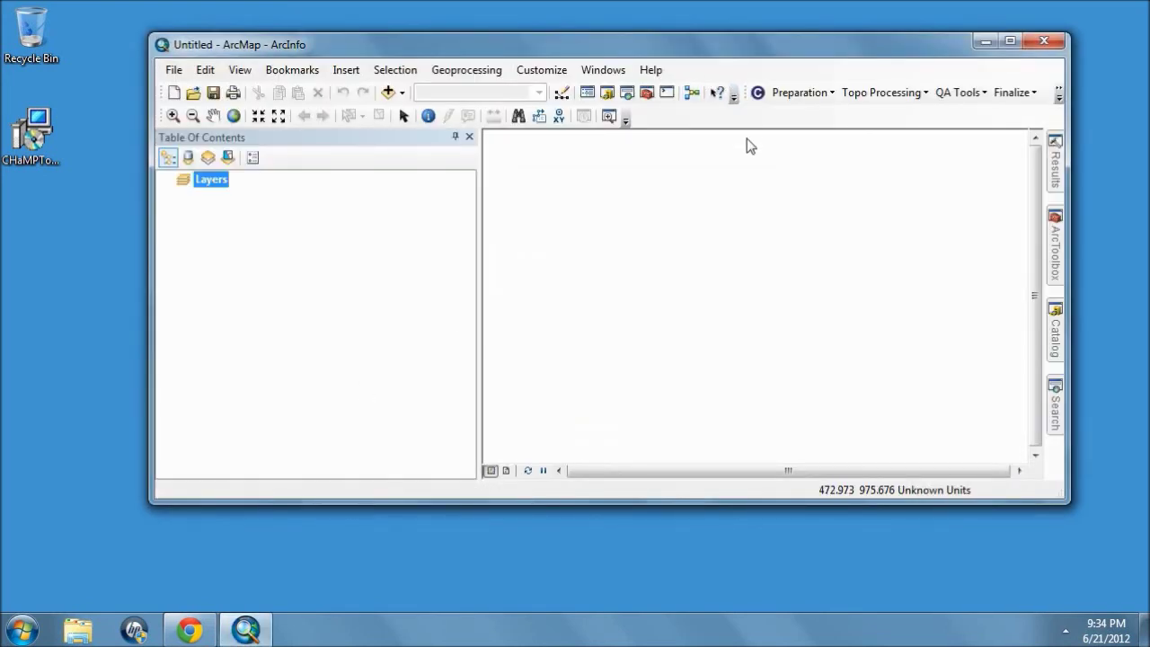
drag(748, 93, 597, 212)
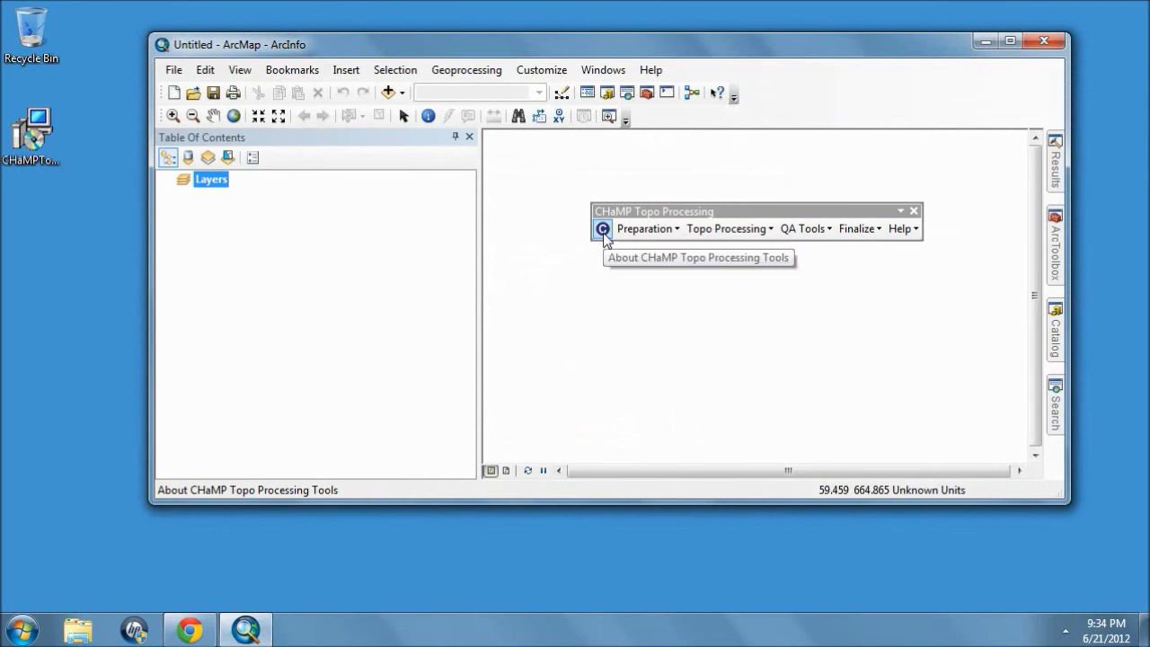
click(913, 212)
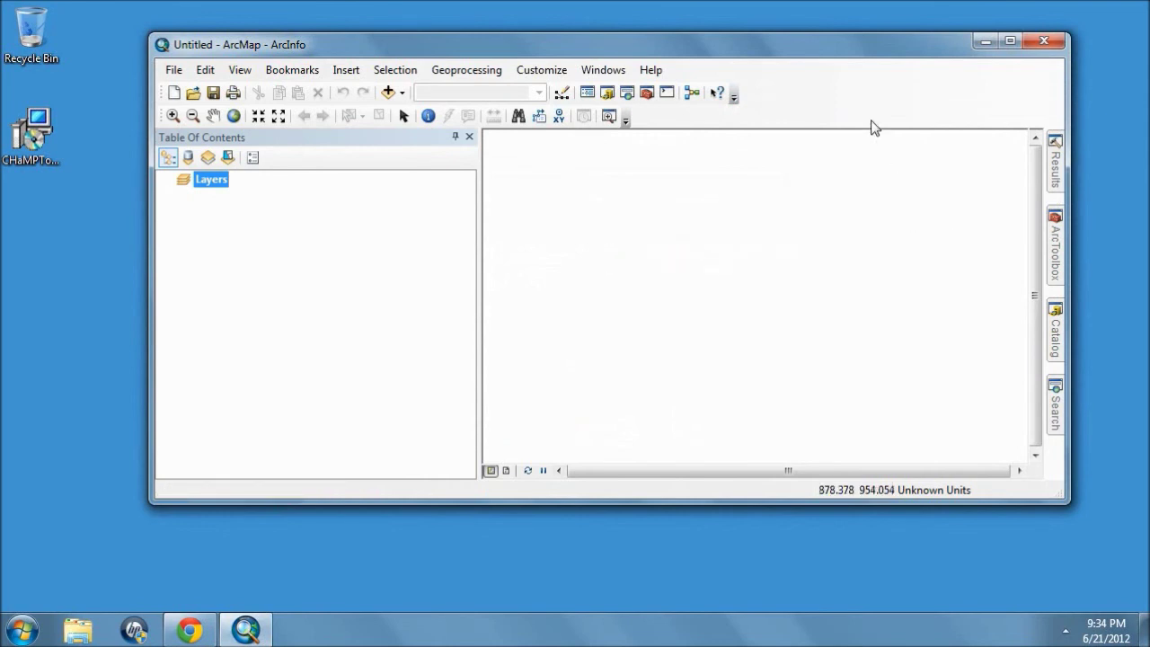
Step: Show the CHaMP Topo Processing toolbar again and dock it beside the Tools toolbar above the map
right_click(788, 94)
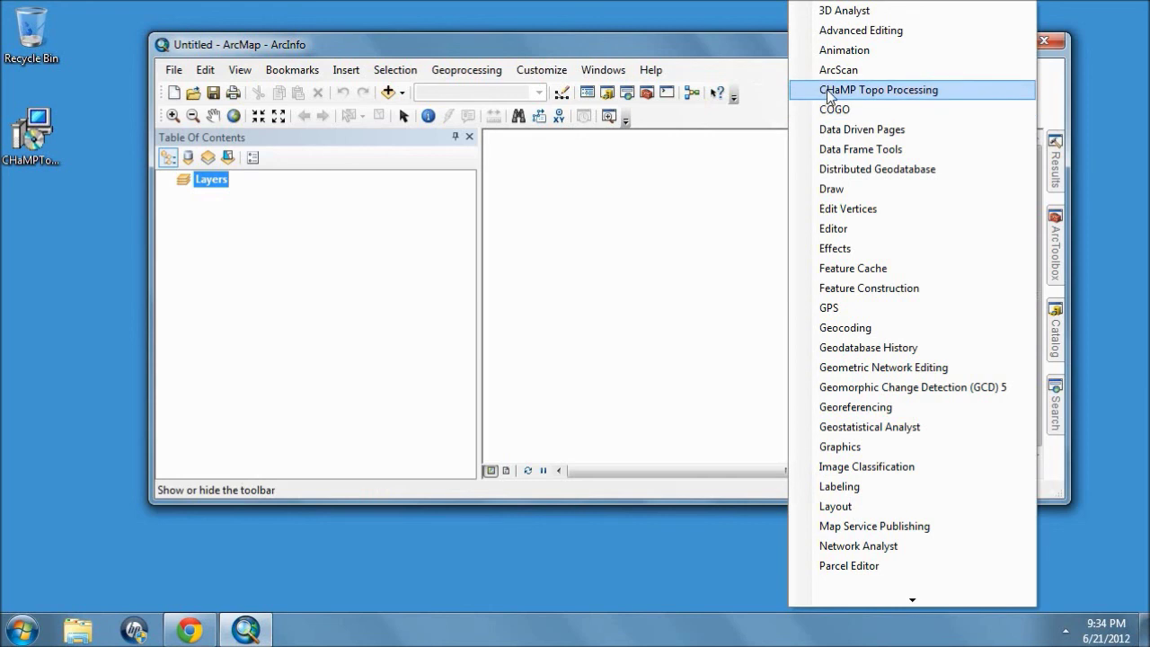
click(827, 92)
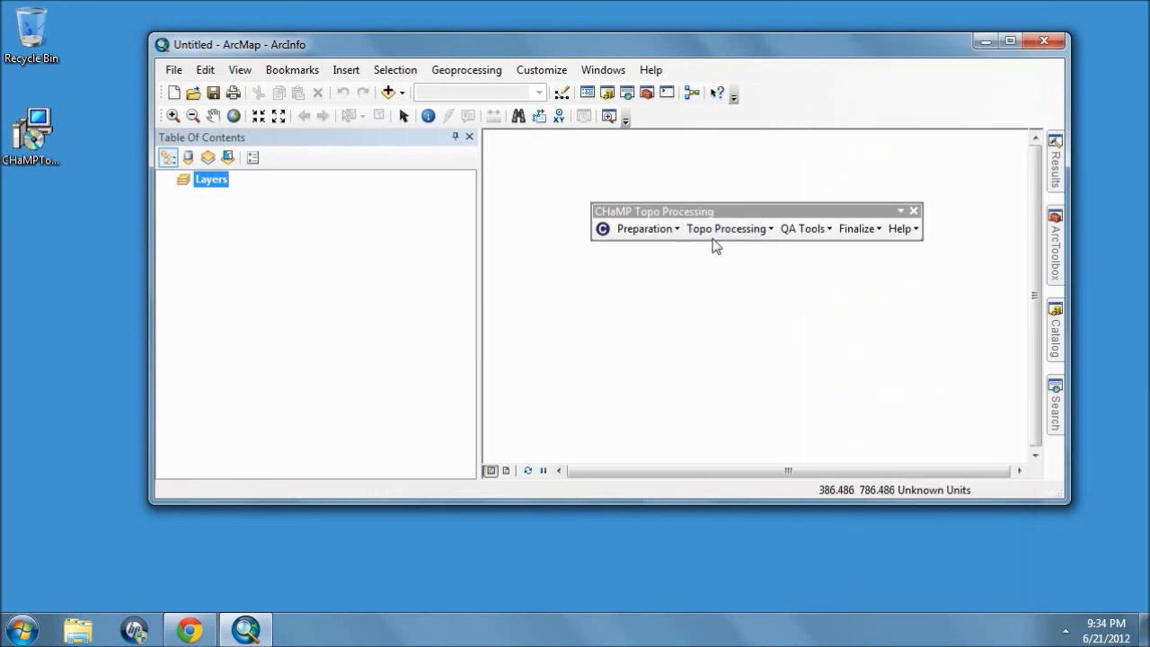
drag(695, 210, 758, 122)
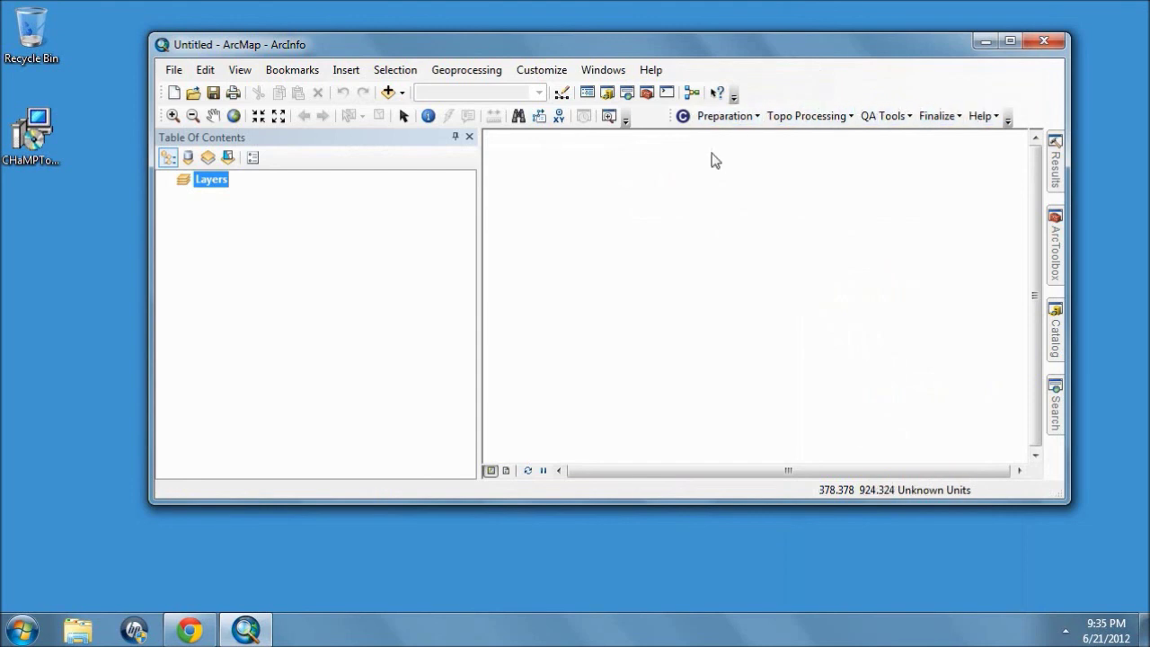
Step: View the About information for CHaMP Topo Processing Tools to check the installed version
click(684, 117)
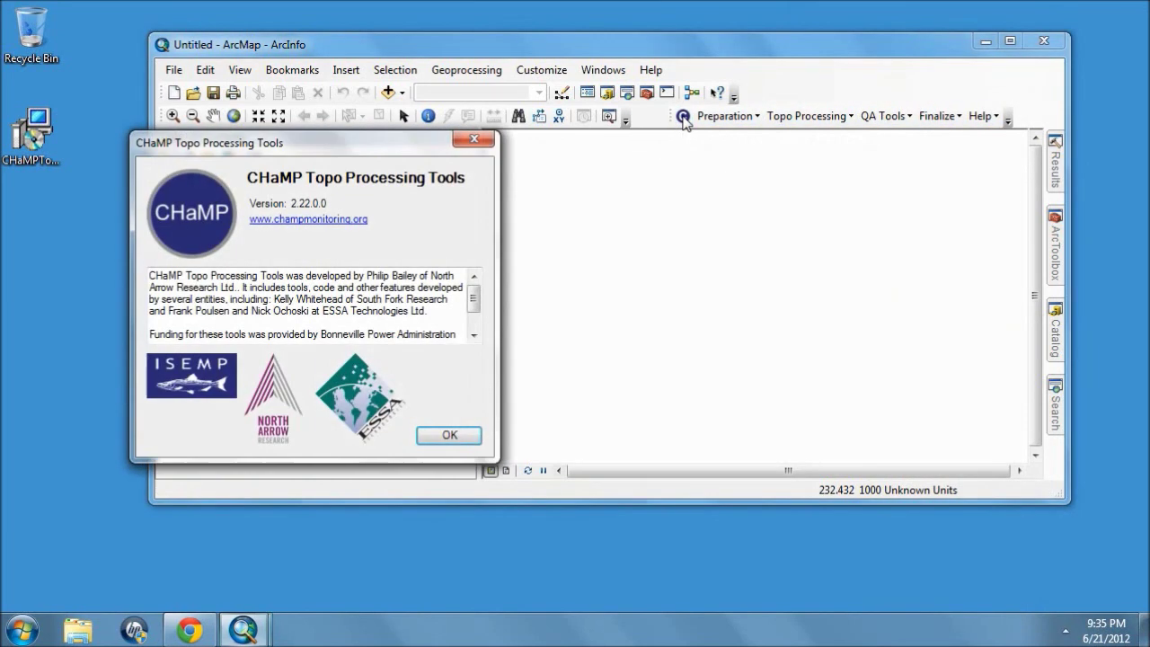